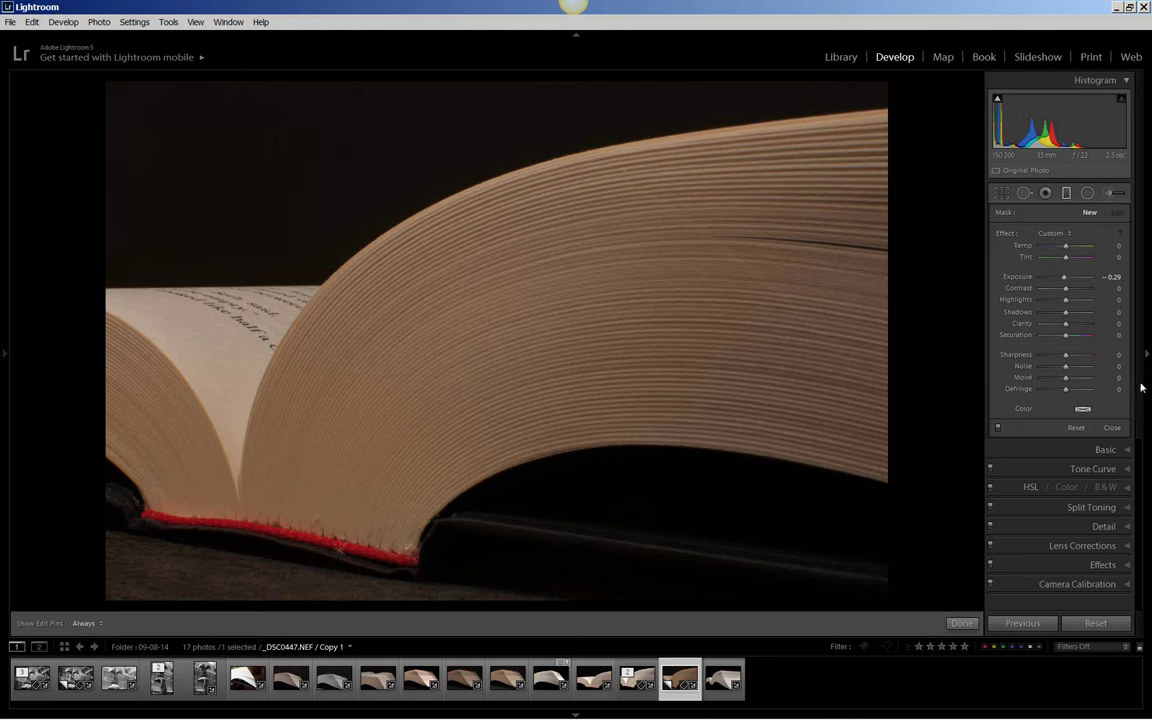
# Step: Drag the HSL Saturation targeted tool down on the brown pages to drain orange and yellow
pyautogui.click(1126, 488)
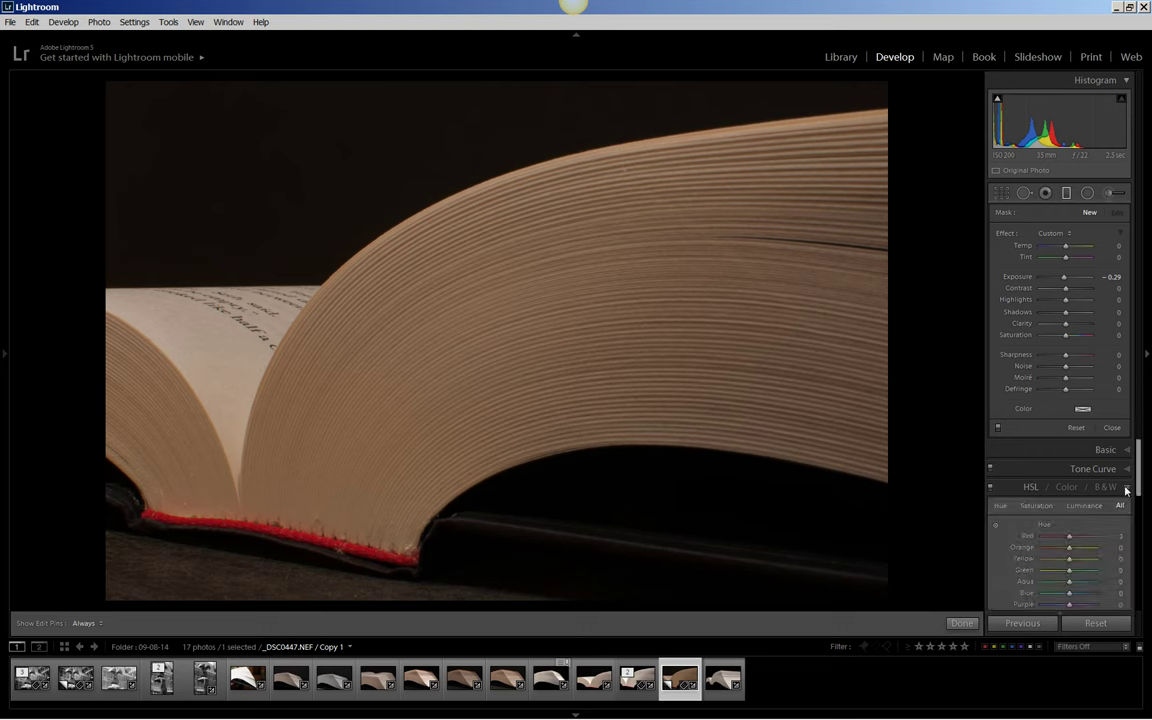
pyautogui.scroll(-2, 1122, 524)
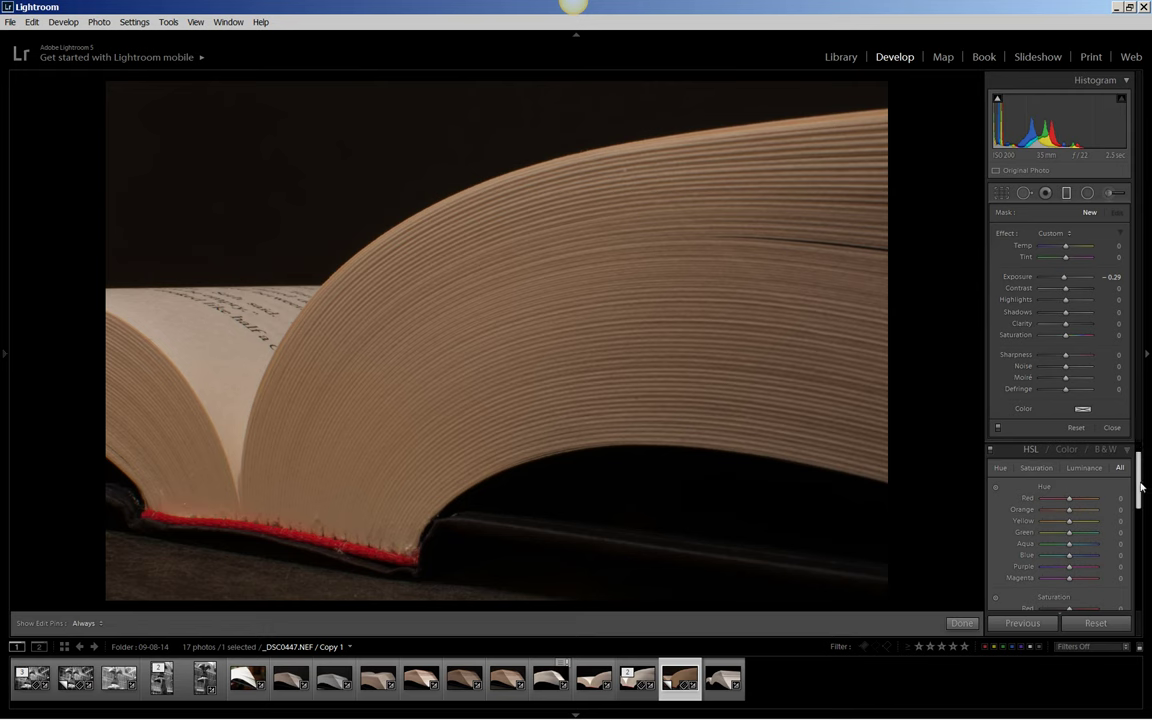
pyautogui.scroll(-6, 1140, 487)
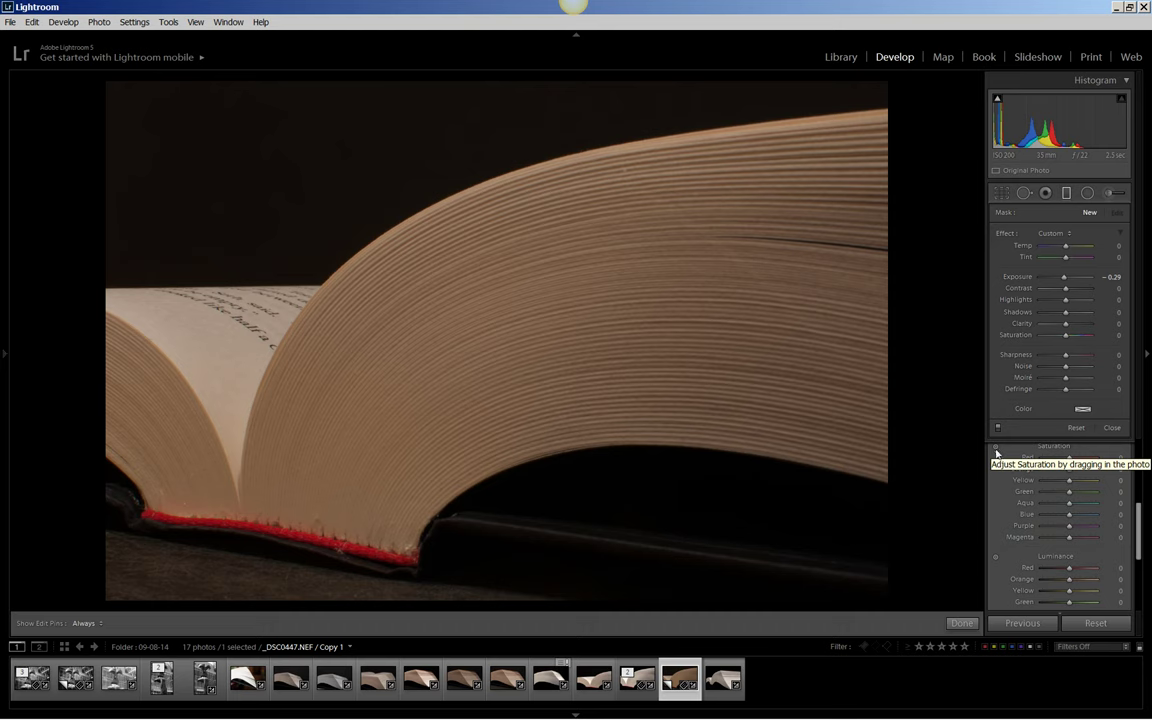
pyautogui.click(996, 453)
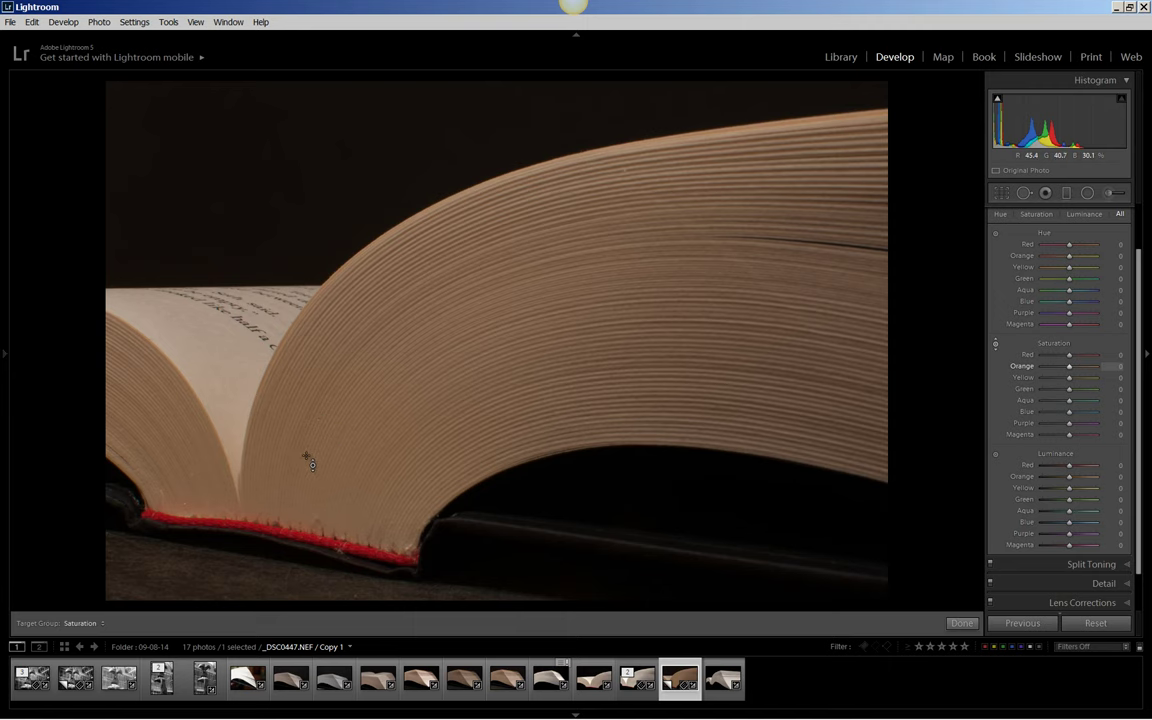
pyautogui.moveTo(310, 463)
pyautogui.mouseDown()
pyautogui.moveTo(310, 380)
pyautogui.moveTo(310, 444)
pyautogui.mouseUp()
pyautogui.moveTo(310, 450); pyautogui.dragTo(310, 456)
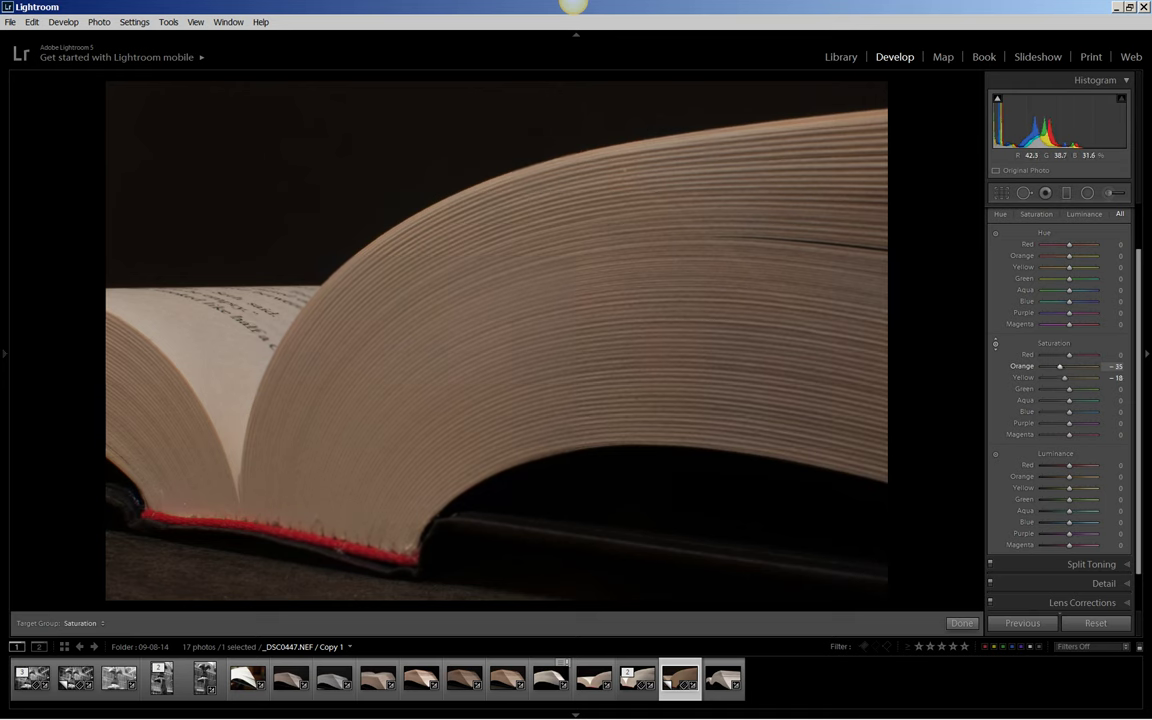
pyautogui.moveTo(310, 462); pyautogui.dragTo(310, 474)
pyautogui.moveTo(310, 480); pyautogui.dragTo(310, 483)
pyautogui.moveTo(310, 483); pyautogui.dragTo(310, 486)
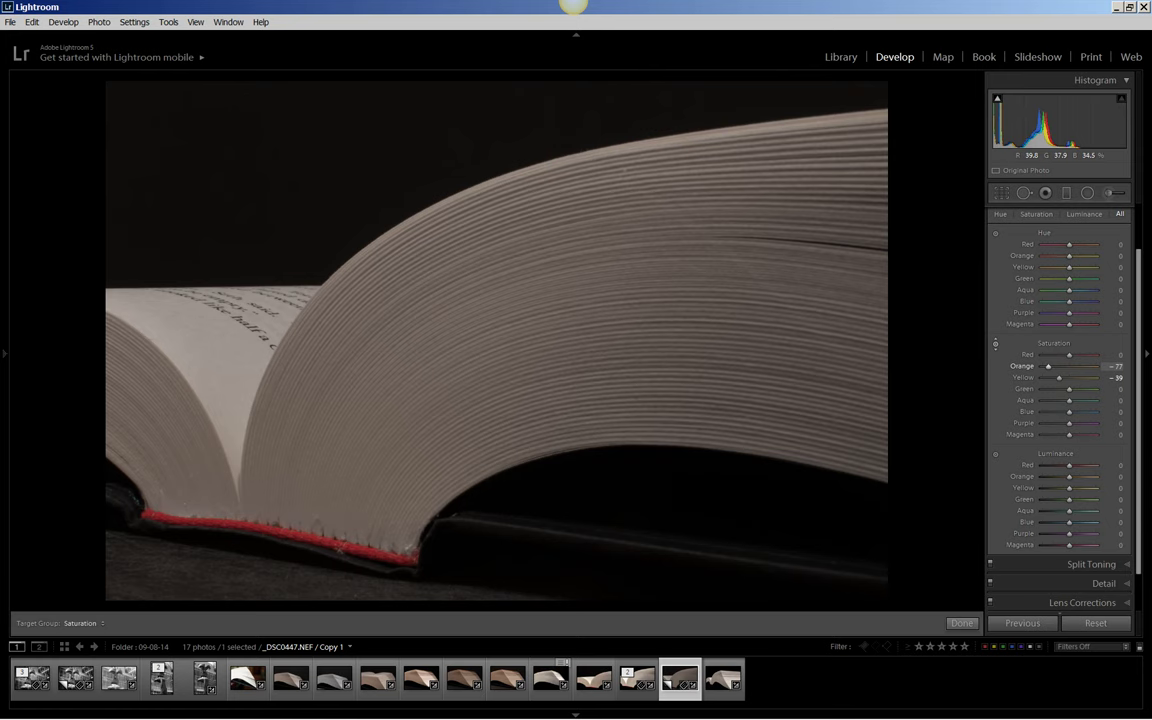
# Step: Ease orange saturation back to -74 and lower Yellow saturation to -93
pyautogui.moveTo(280, 418); pyautogui.dragTo(280, 412)
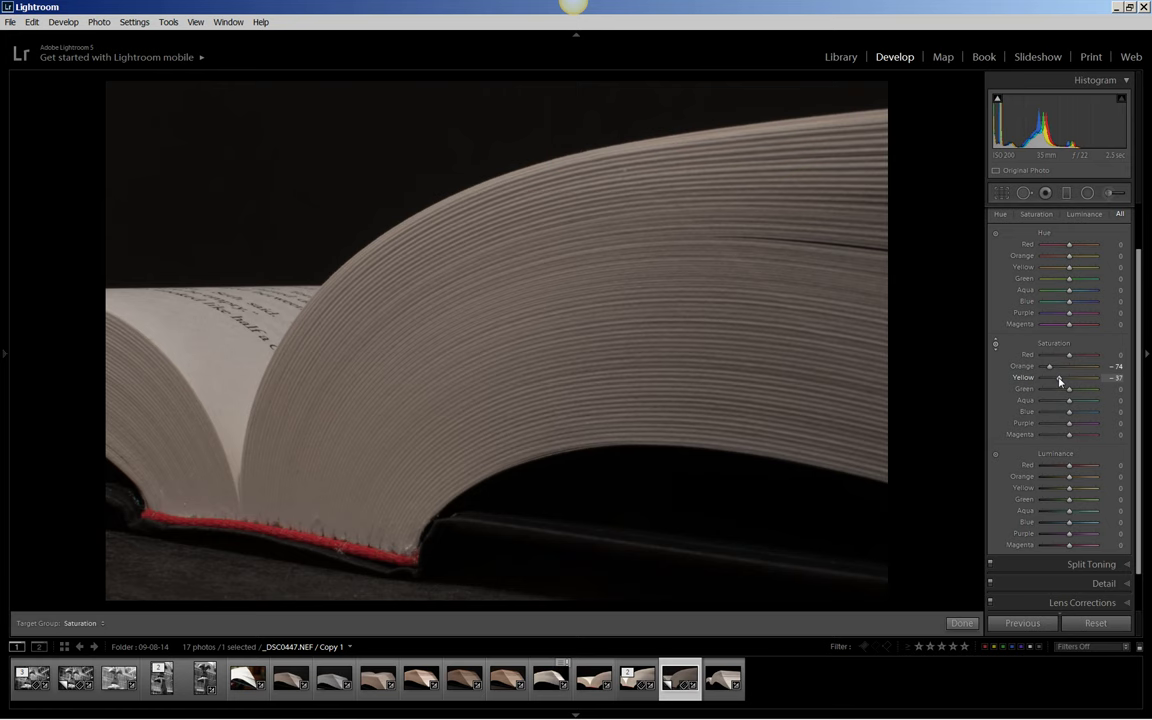
pyautogui.moveTo(1060, 381); pyautogui.dragTo(1044, 380)
pyautogui.scroll(2, 1132, 240)
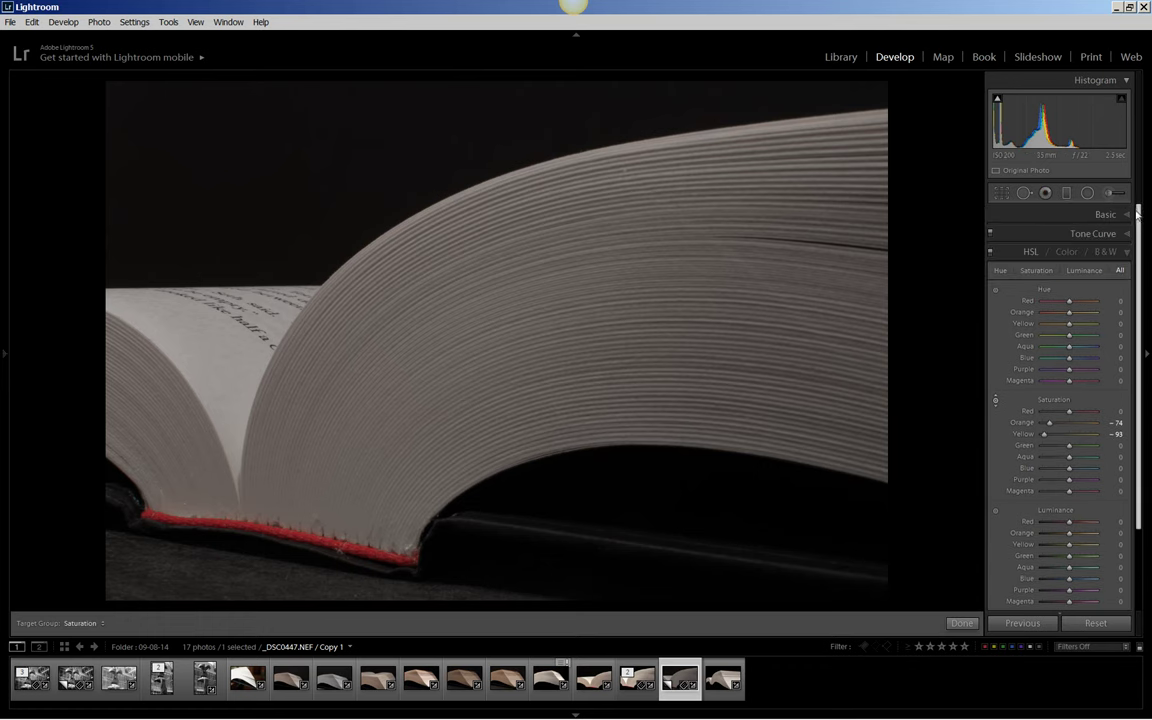
# Step: In the Basic panel, raise Whites to +83 and lower Exposure to -0.50
pyautogui.click(1126, 216)
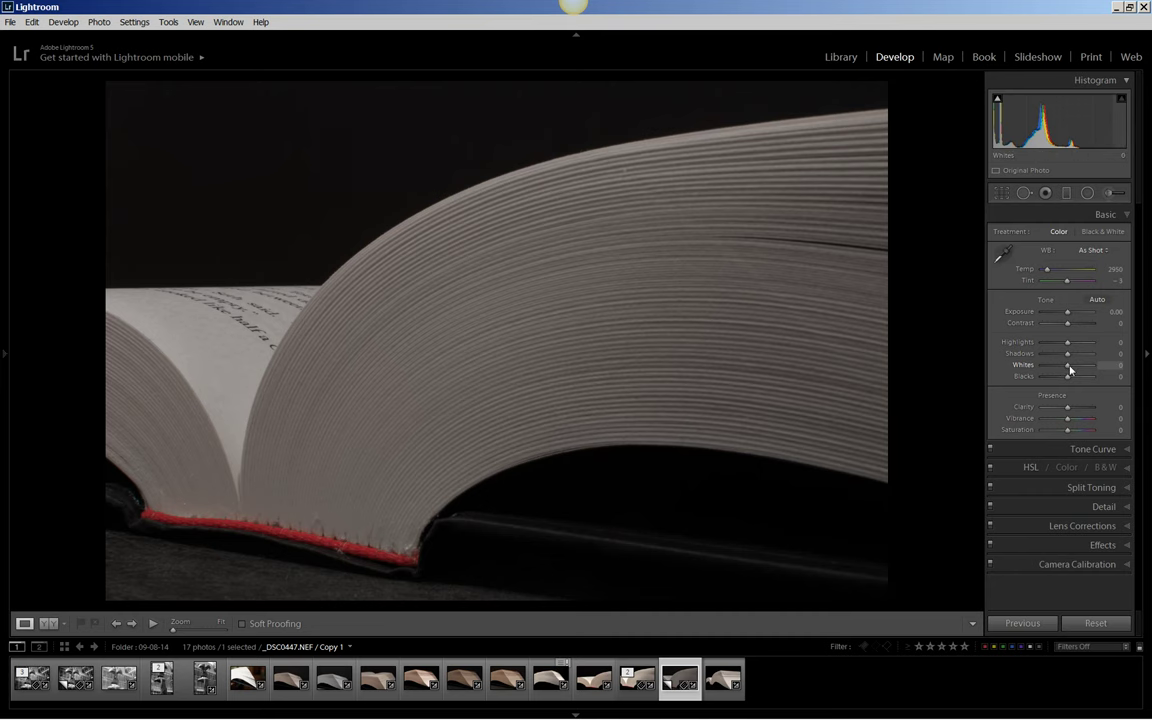
pyautogui.moveTo(1070, 370); pyautogui.dragTo(1089, 369)
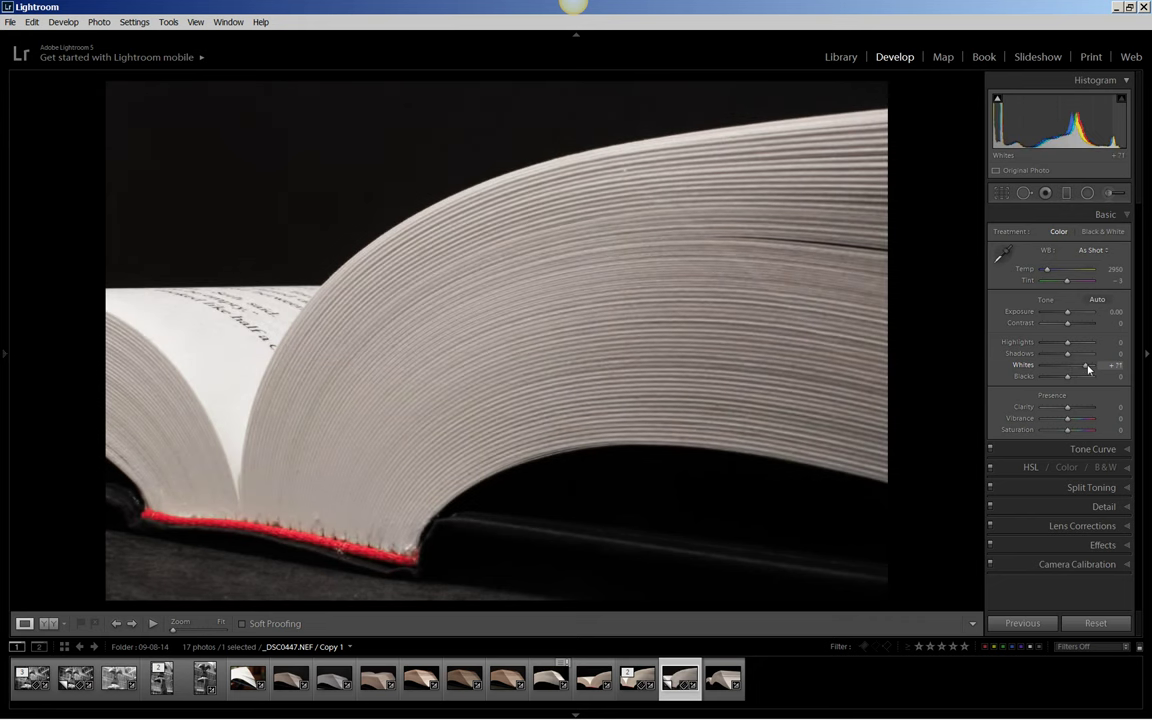
pyautogui.moveTo(1088, 369); pyautogui.dragTo(1091, 369)
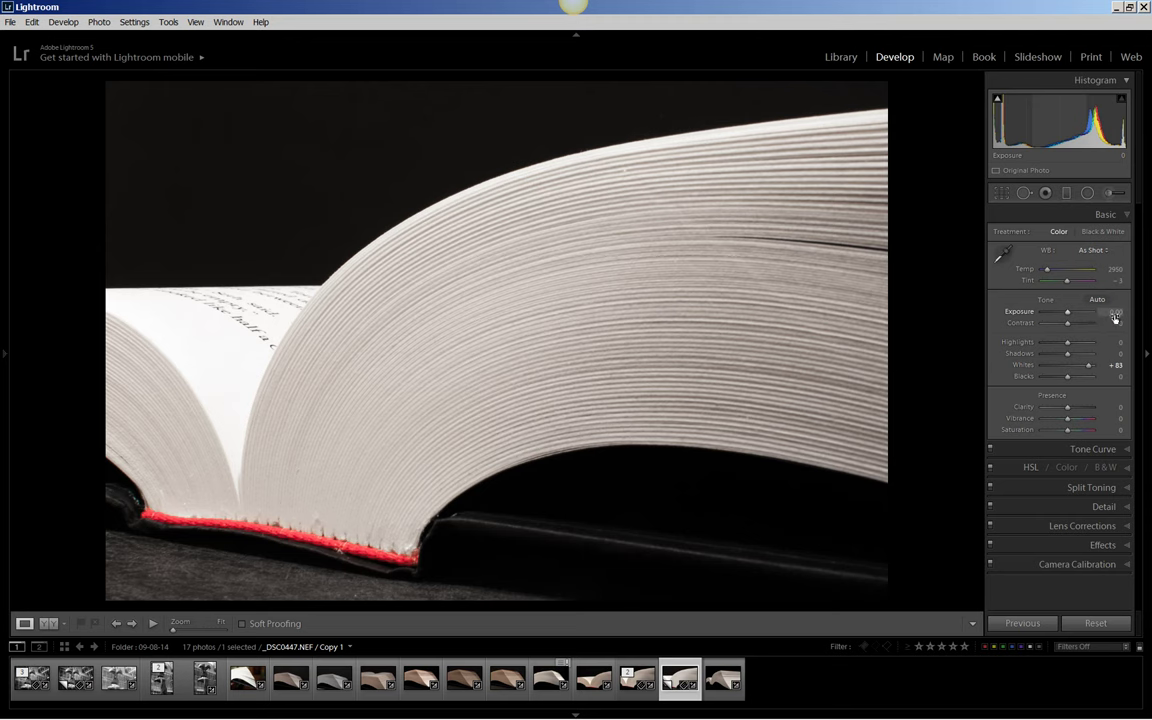
pyautogui.moveTo(1116, 318); pyautogui.dragTo(1095, 311)
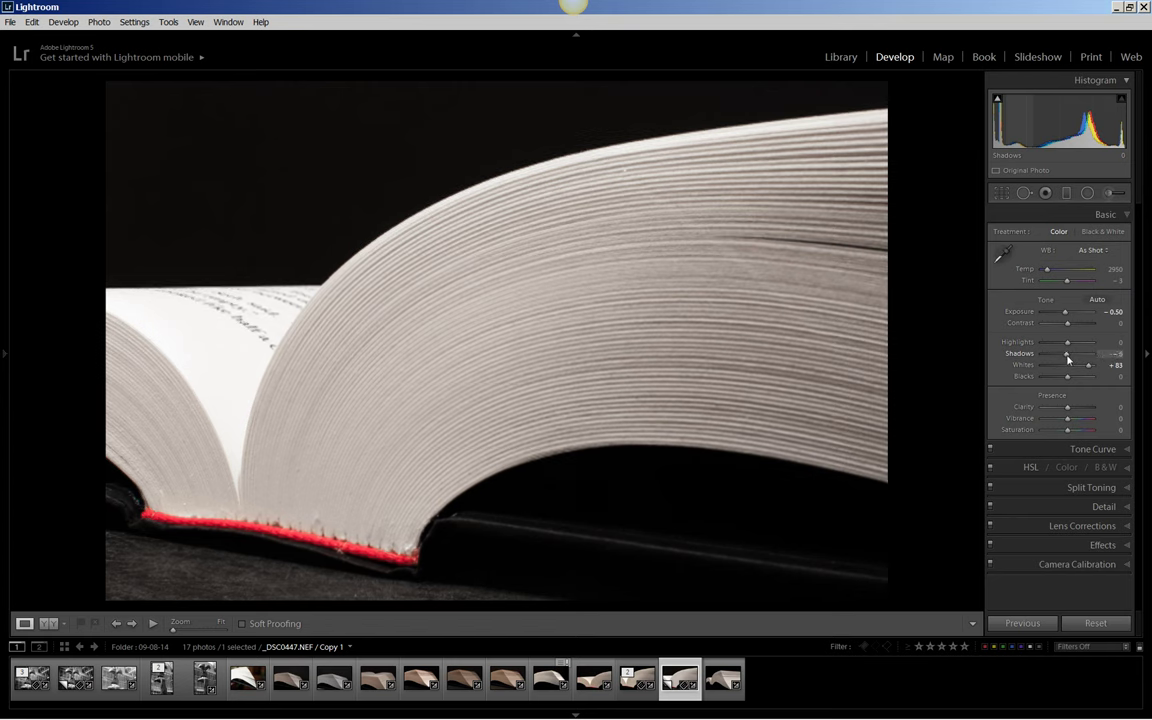
# Step: Crush Shadows to -100, briefly checking the shadow clipping overlay
pyautogui.moveTo(1067, 357); pyautogui.dragTo(1032, 356)
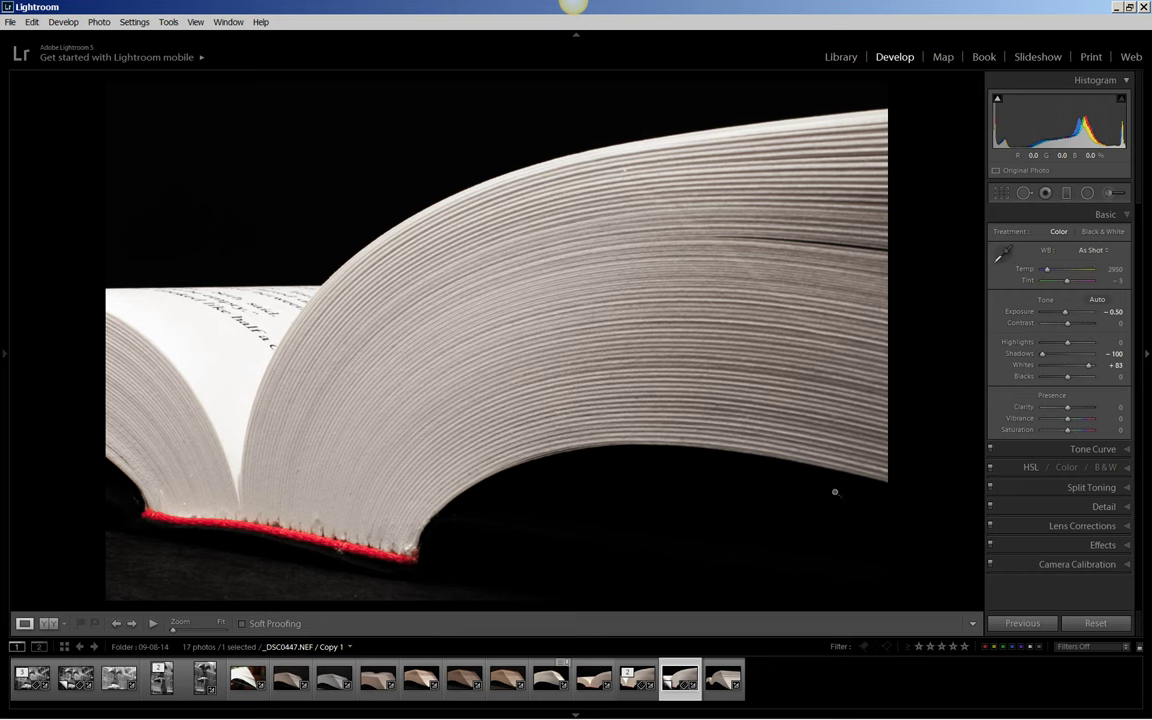
pyautogui.click(997, 100)
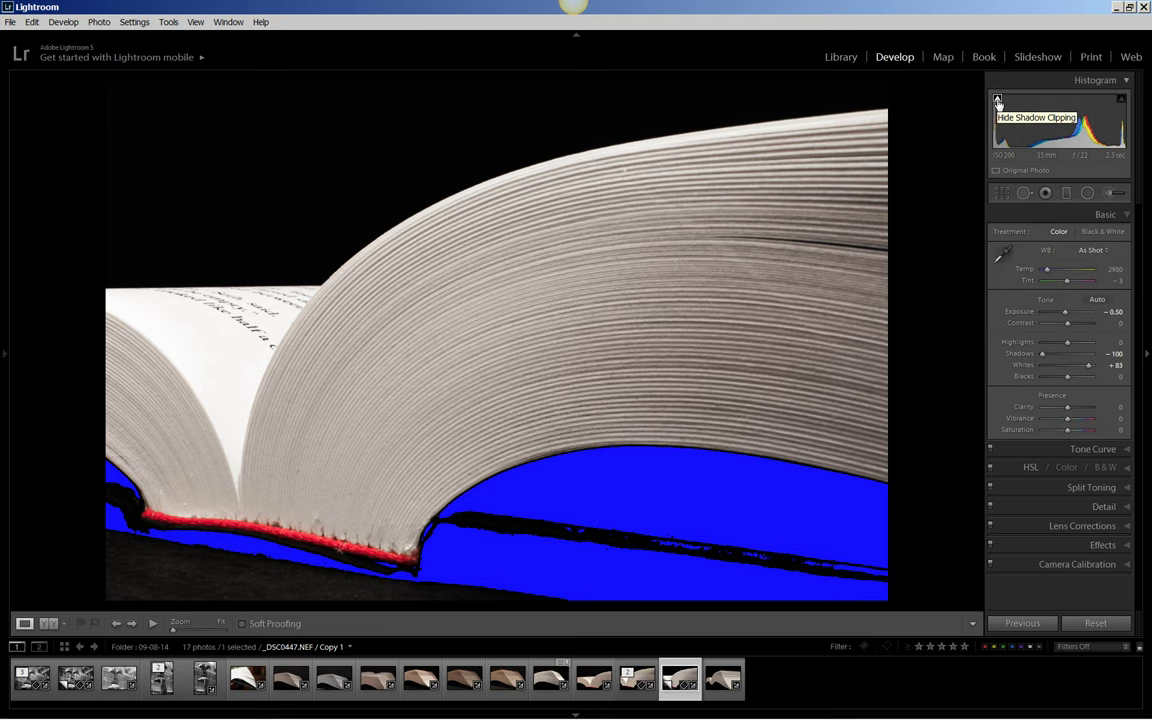
pyautogui.click(997, 100)
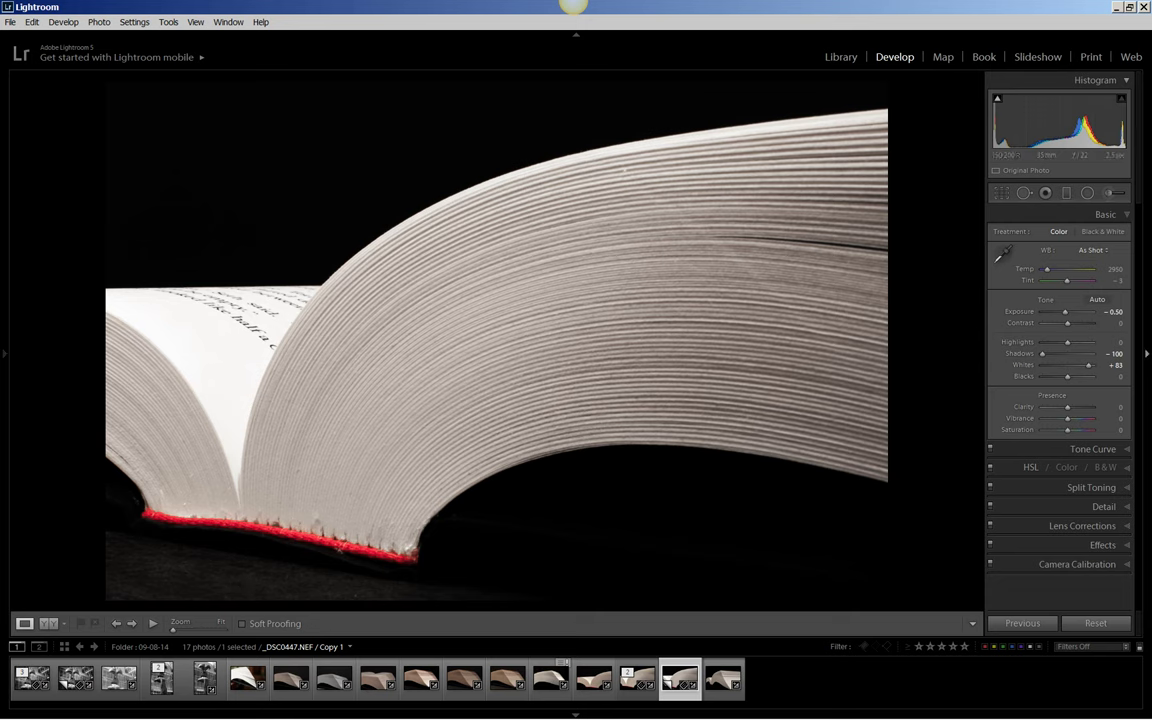
# Step: Add a -1.33 exposure graduated filter aligned with the book's base below the red spine
pyautogui.click(1067, 193)
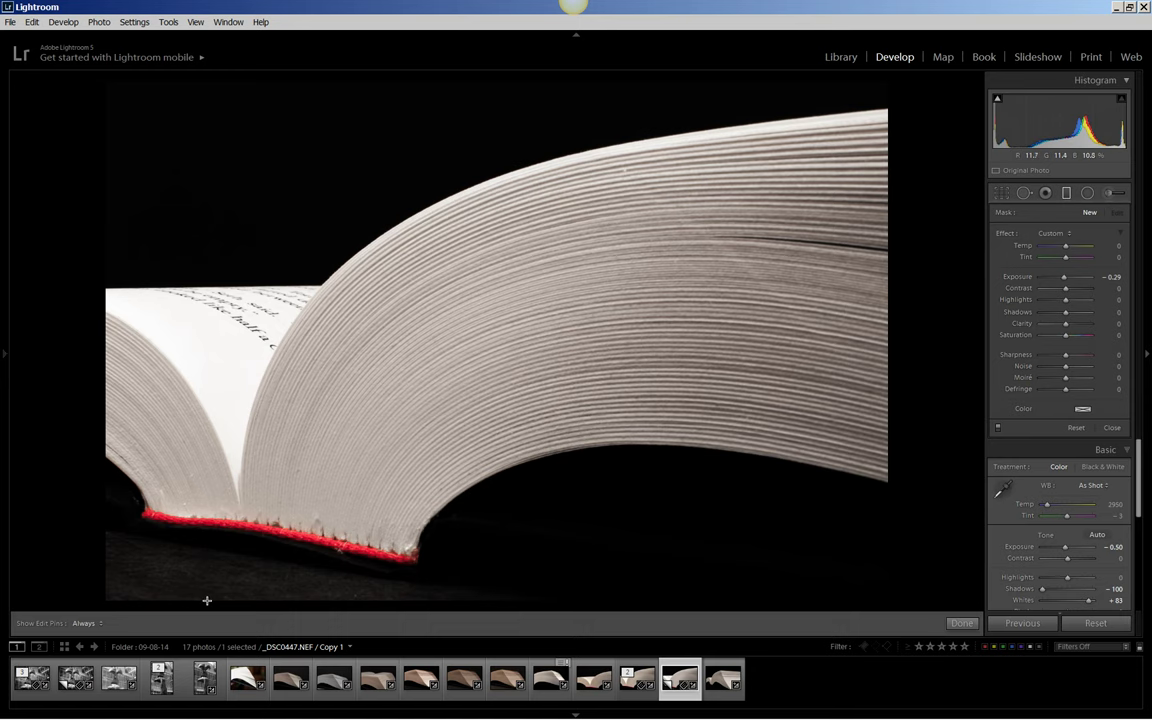
pyautogui.moveTo(207, 600); pyautogui.dragTo(219, 545)
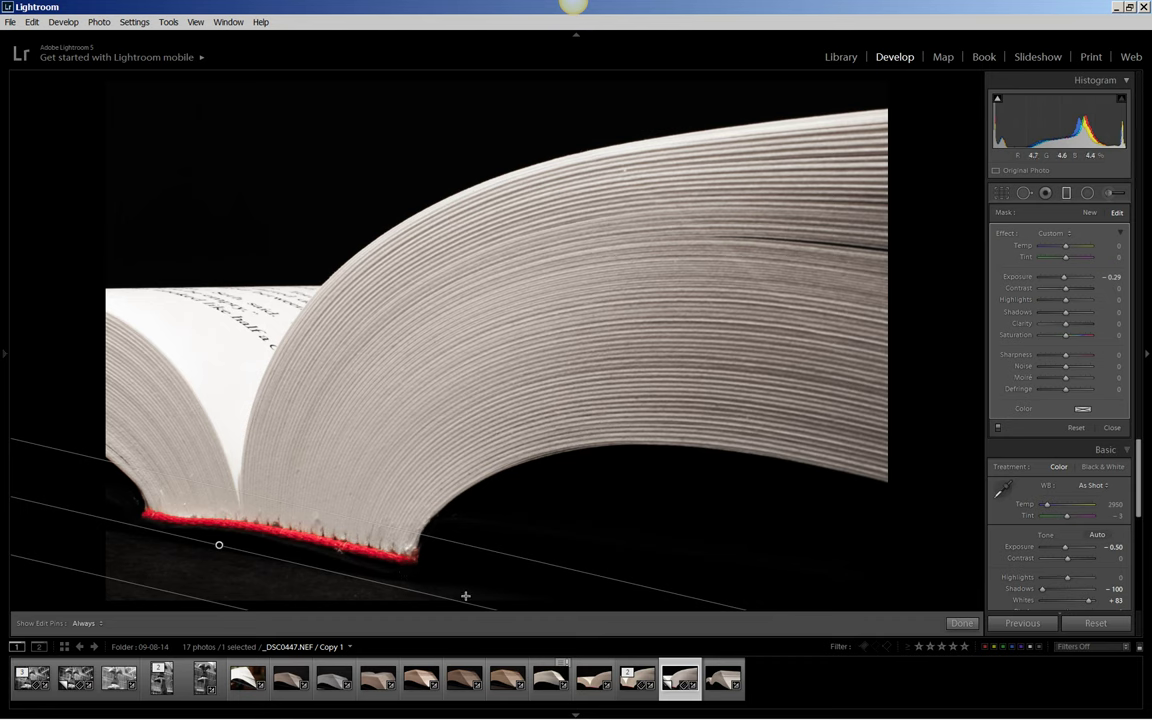
pyautogui.moveTo(458, 594); pyautogui.dragTo(527, 599)
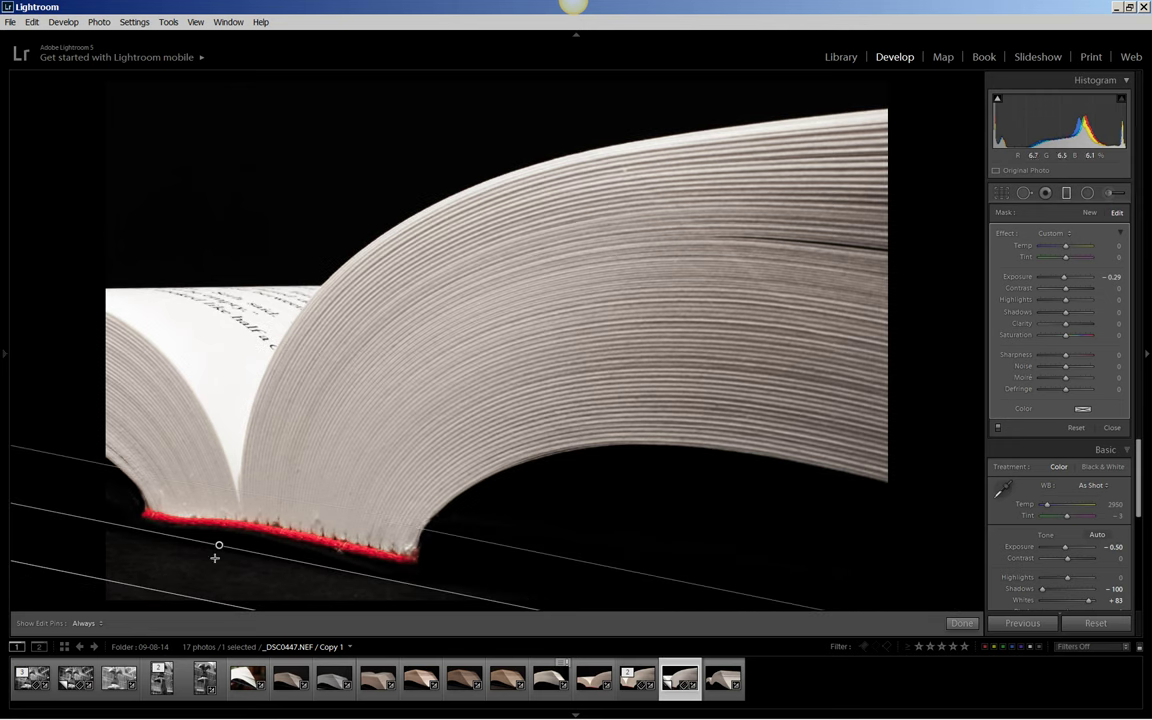
pyautogui.moveTo(245, 553); pyautogui.dragTo(448, 594)
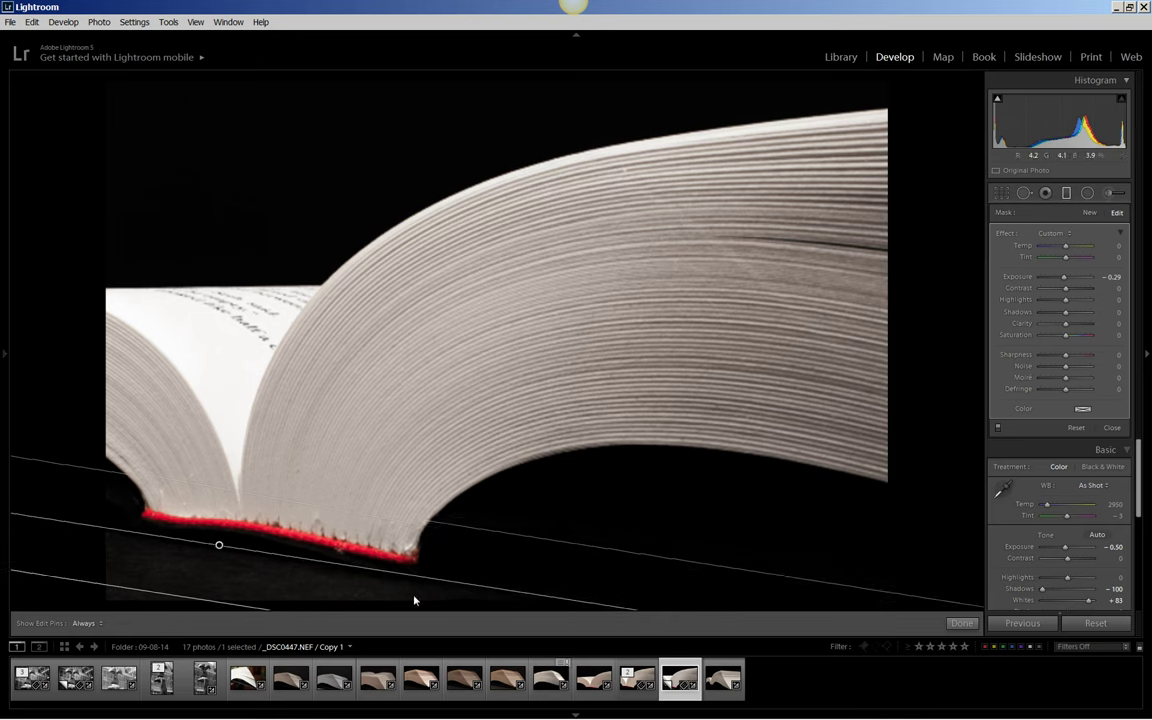
pyautogui.moveTo(207, 601); pyautogui.dragTo(228, 555)
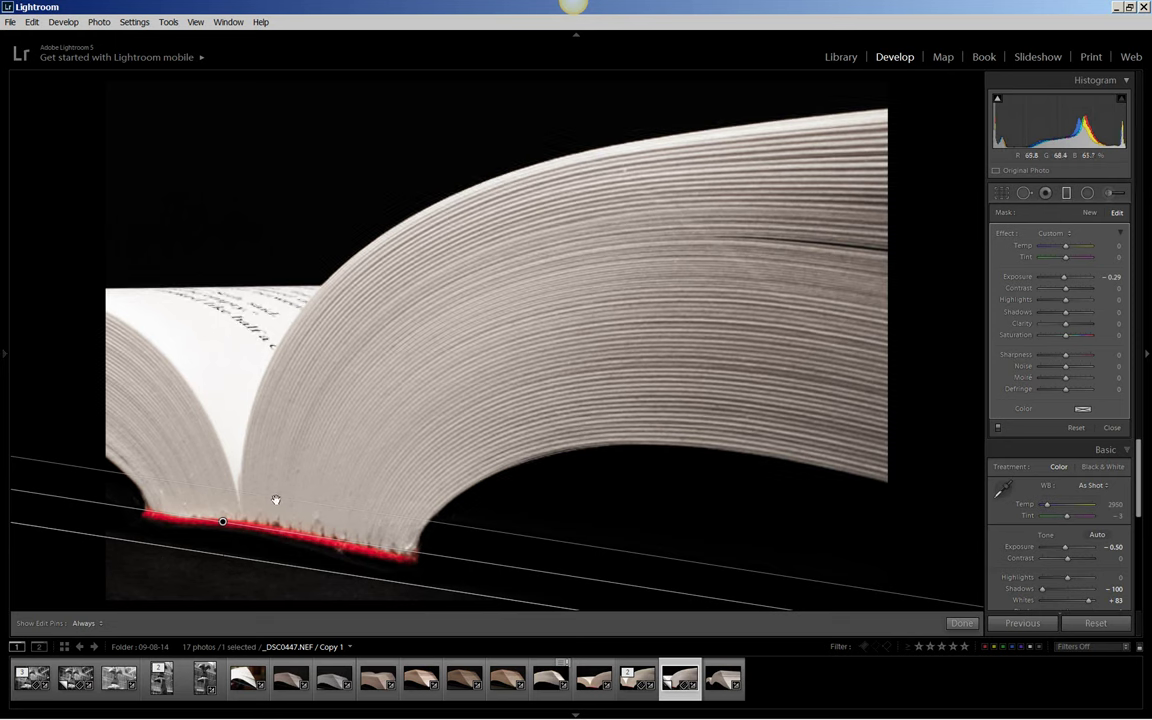
pyautogui.moveTo(275, 503); pyautogui.dragTo(265, 535)
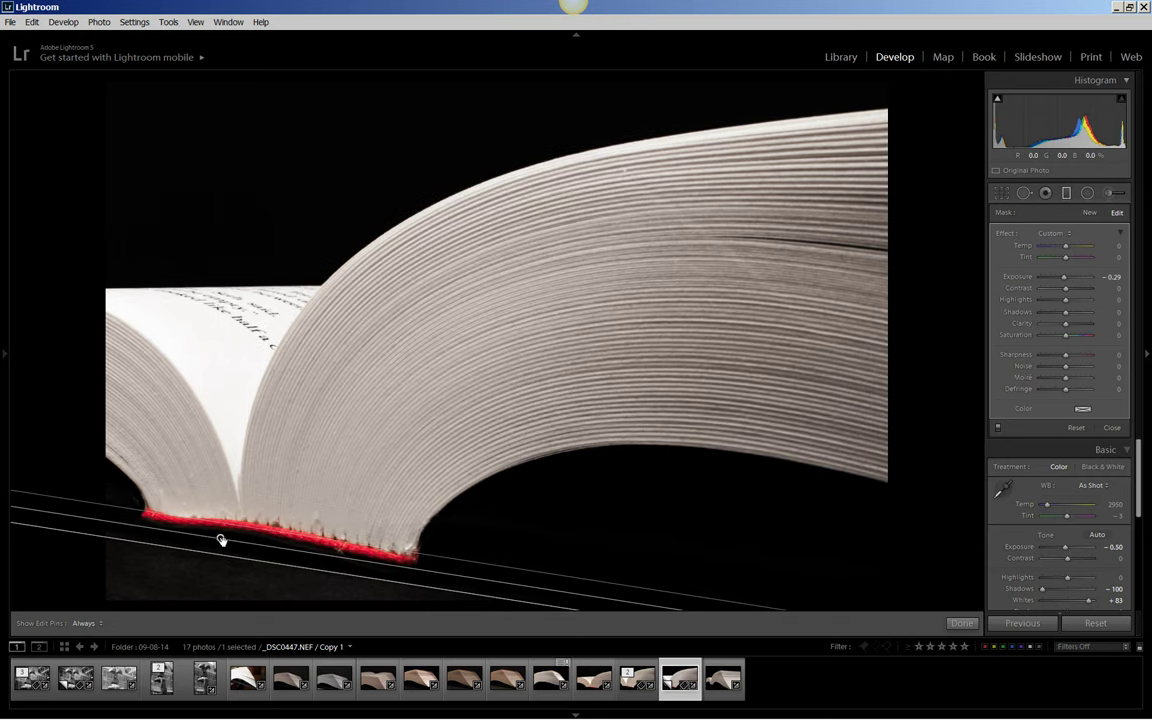
pyautogui.moveTo(221, 539); pyautogui.dragTo(221, 529)
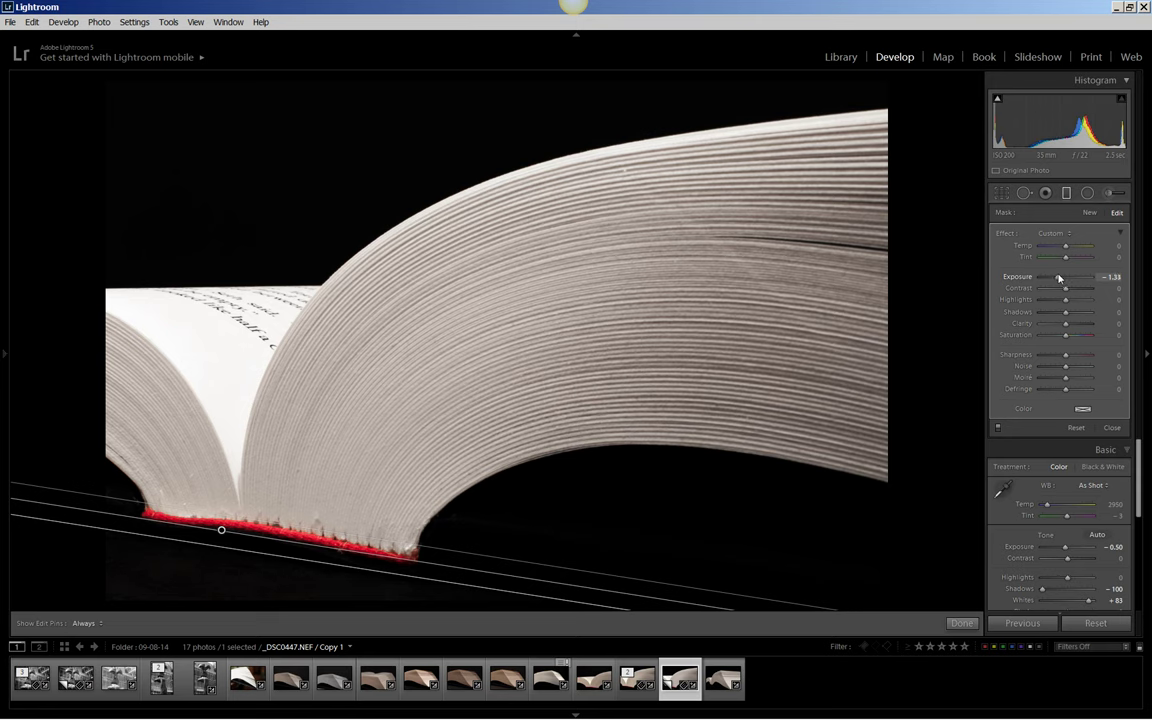
pyautogui.click(962, 624)
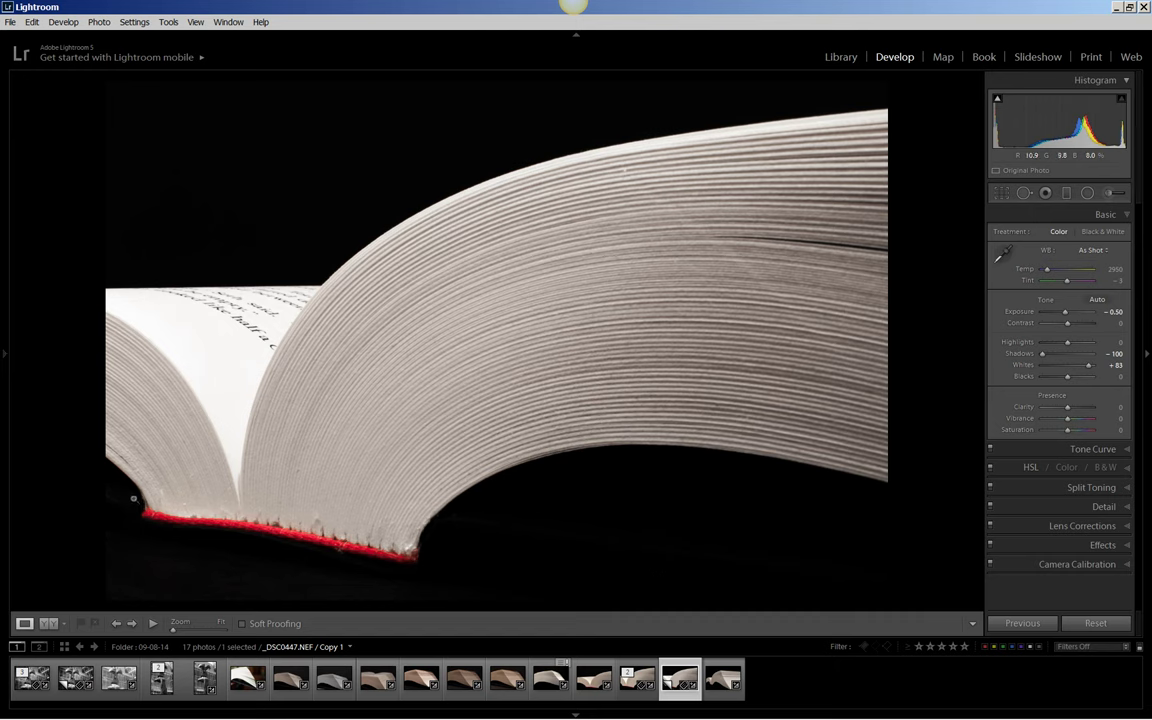
# Step: Dock the left panel and zoom via Navigator to the pages' left edge, settling at 1:1
pyautogui.moveTo(4, 353)
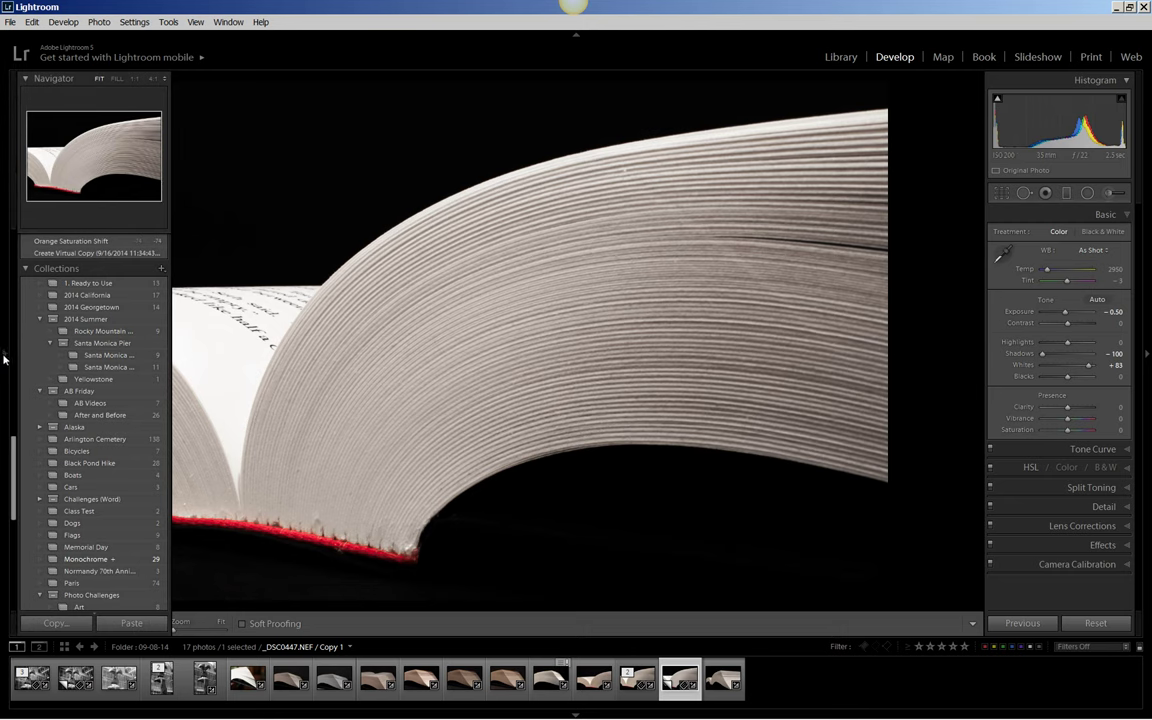
pyautogui.click(4, 355)
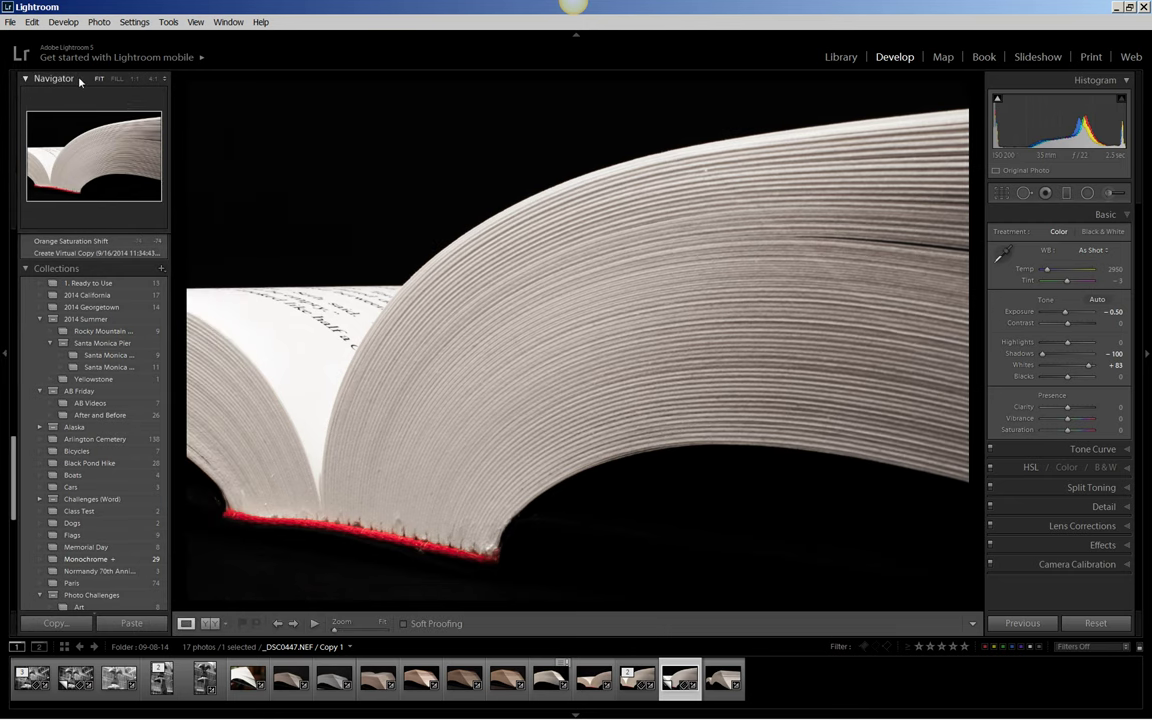
pyautogui.click(164, 78)
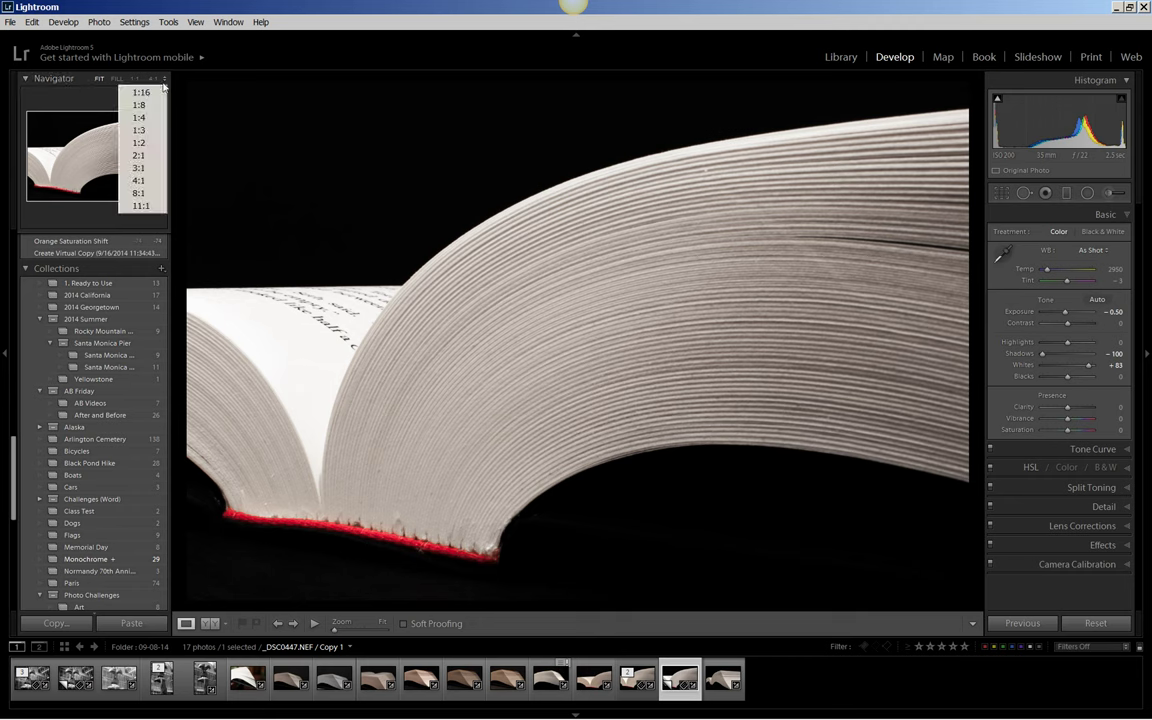
pyautogui.click(155, 155)
pyautogui.click(29, 166)
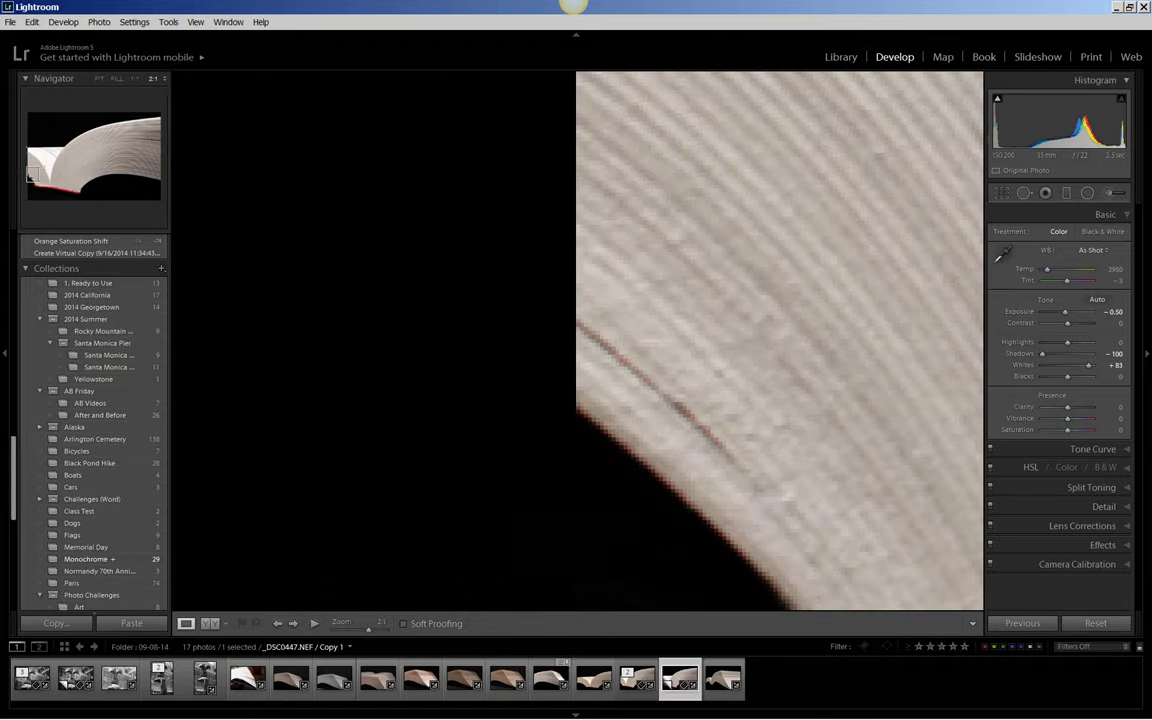
pyautogui.click(29, 172)
pyautogui.moveTo(31, 176); pyautogui.dragTo(33, 184)
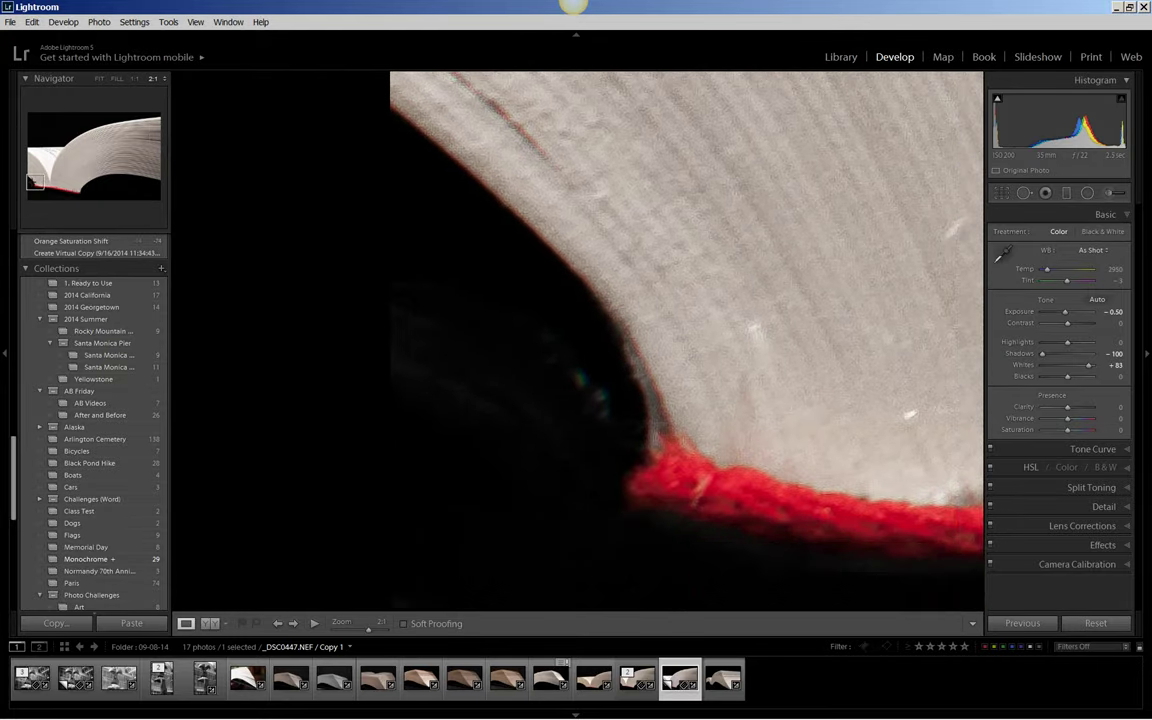
pyautogui.click(134, 77)
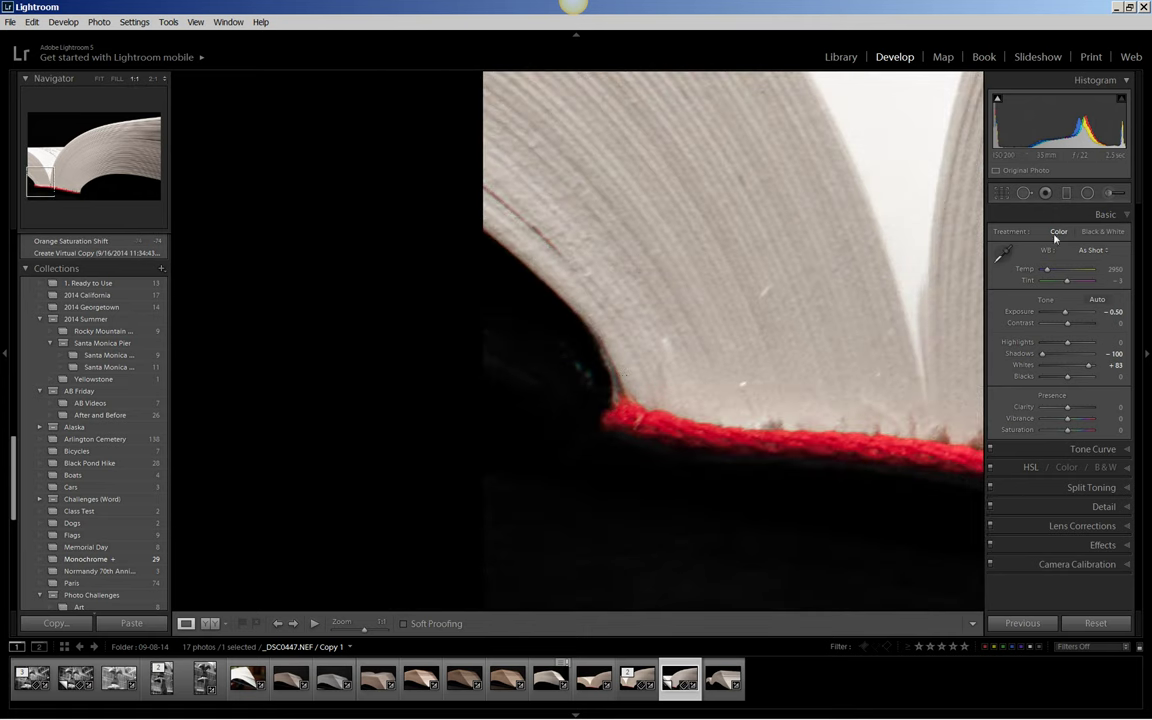
# Step: Heal the speck beside the pages' curved edge with Spot Removal
pyautogui.click(1024, 193)
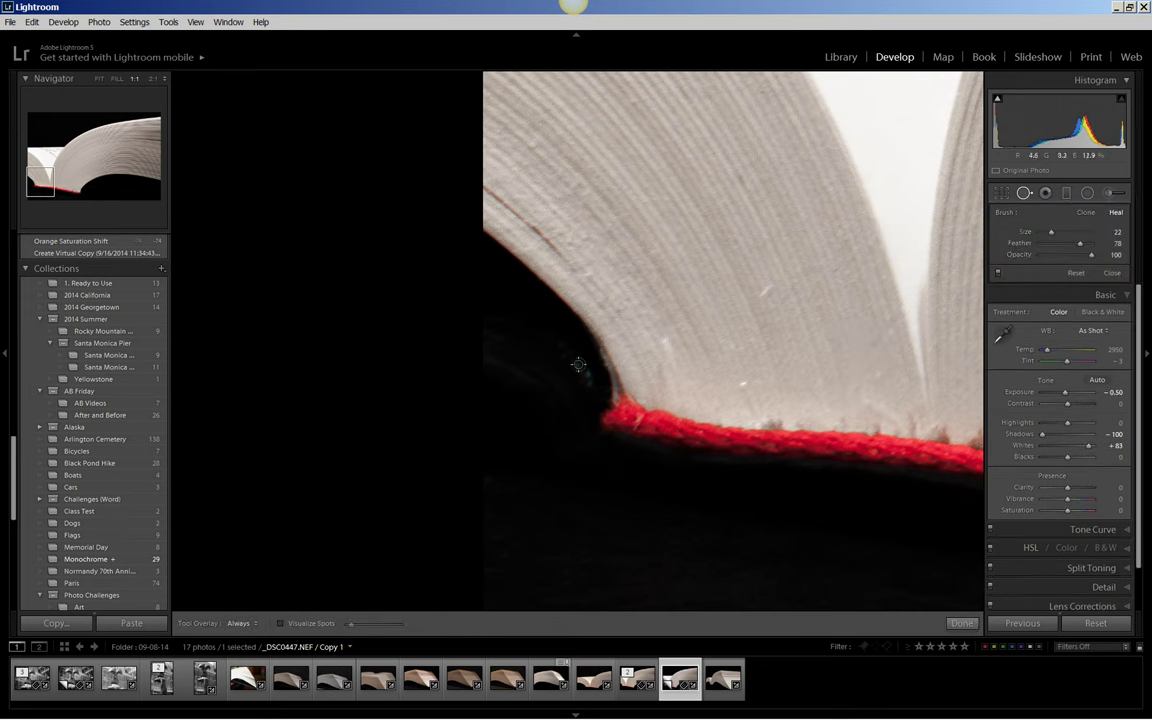
pyautogui.moveTo(578, 364); pyautogui.dragTo(584, 378)
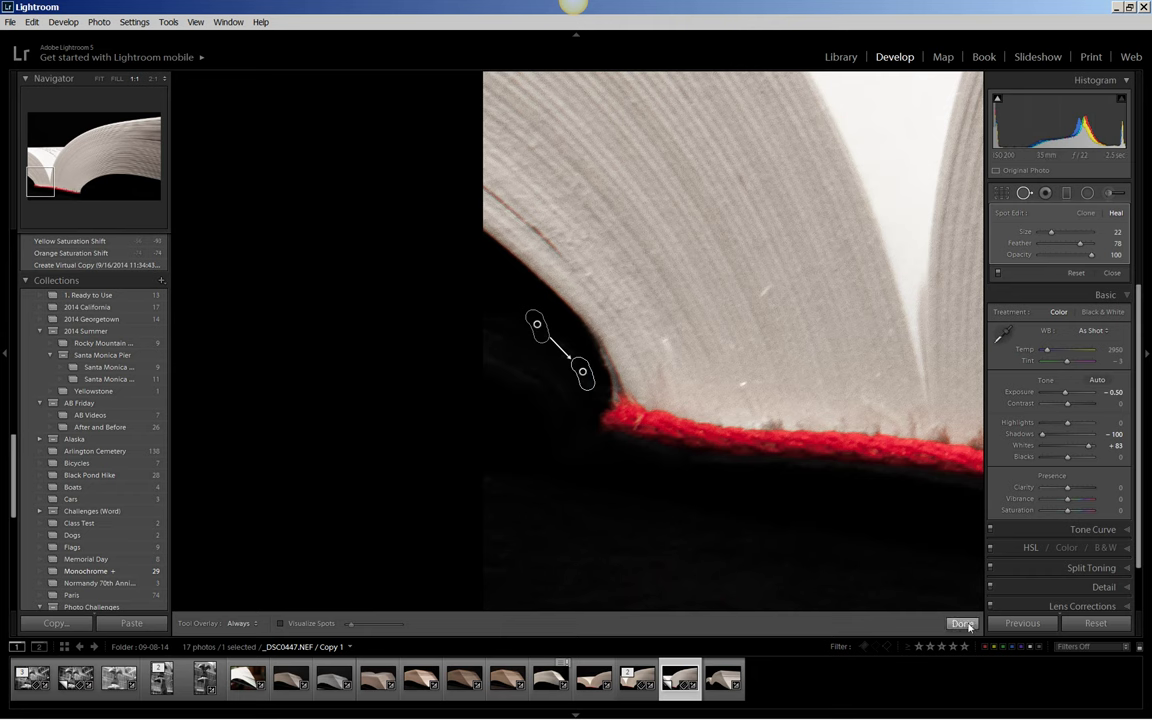
pyautogui.press('q')
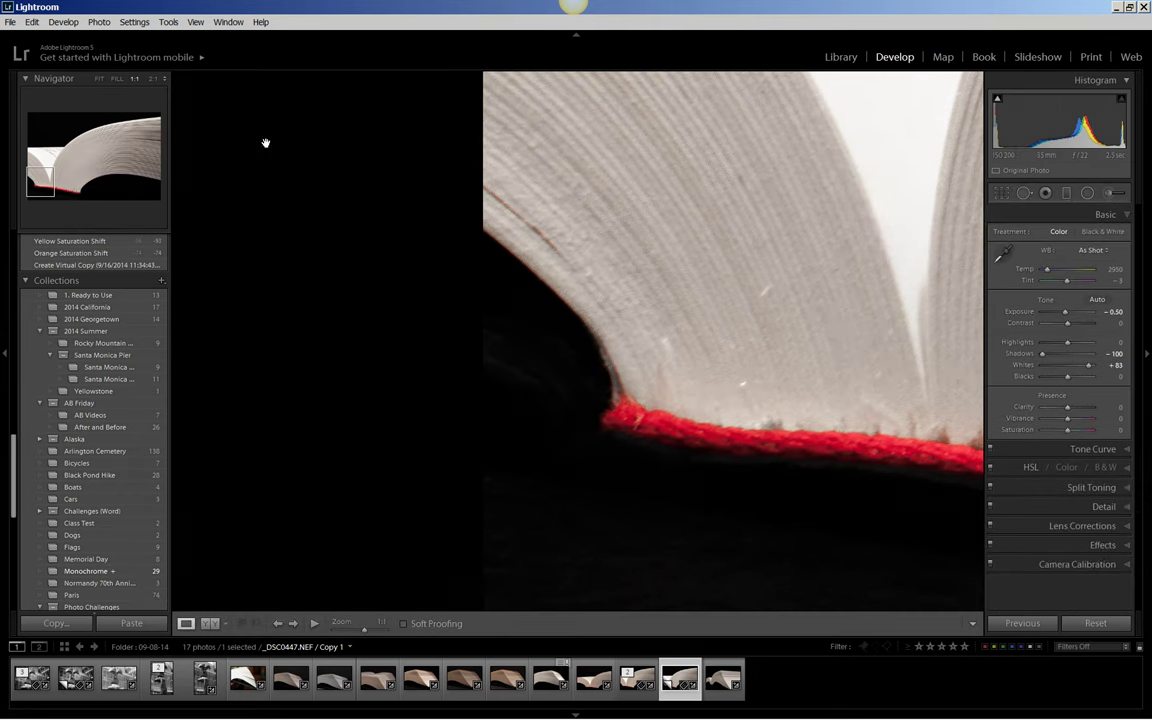
# Step: Fit the photo in view and check sharpening (Amount 60, Radius 0.7) in the Detail panel
pyautogui.click(99, 79)
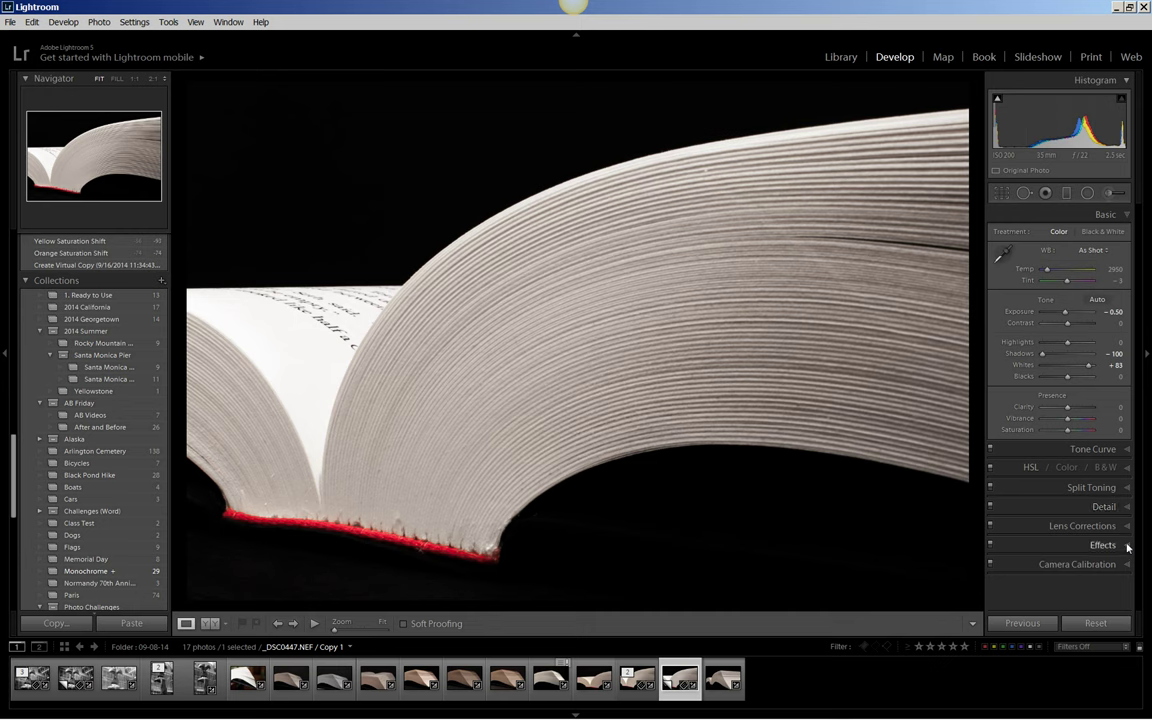
pyautogui.click(1128, 507)
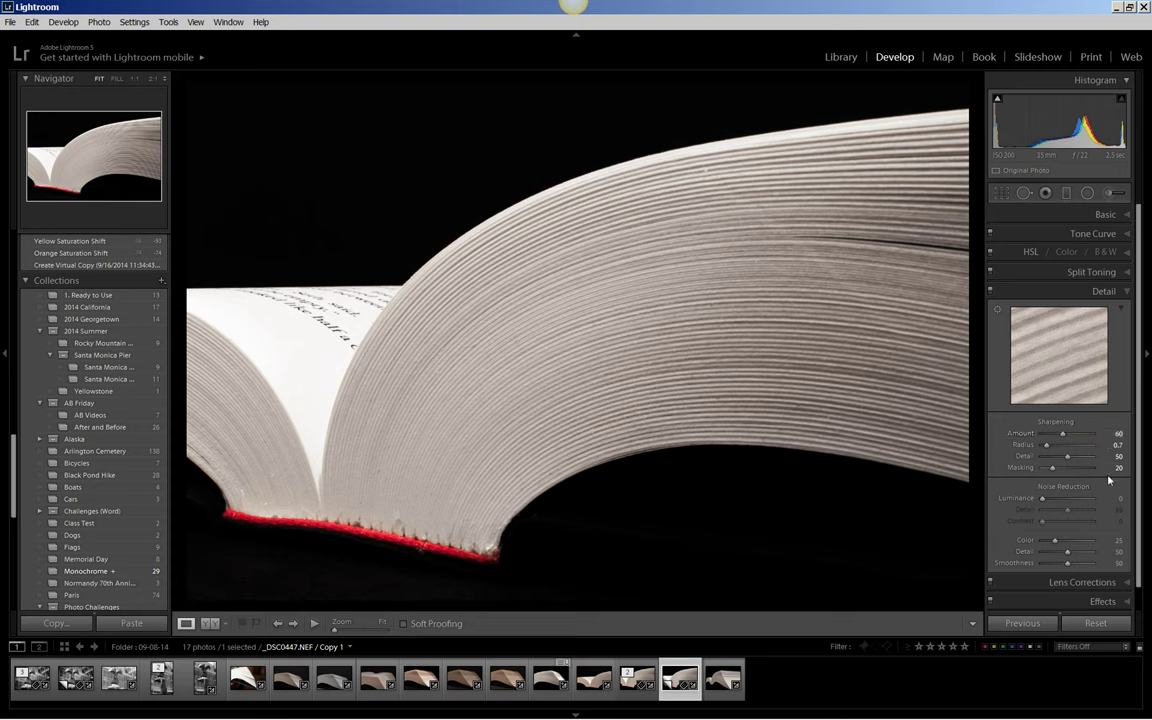
pyautogui.click(1126, 292)
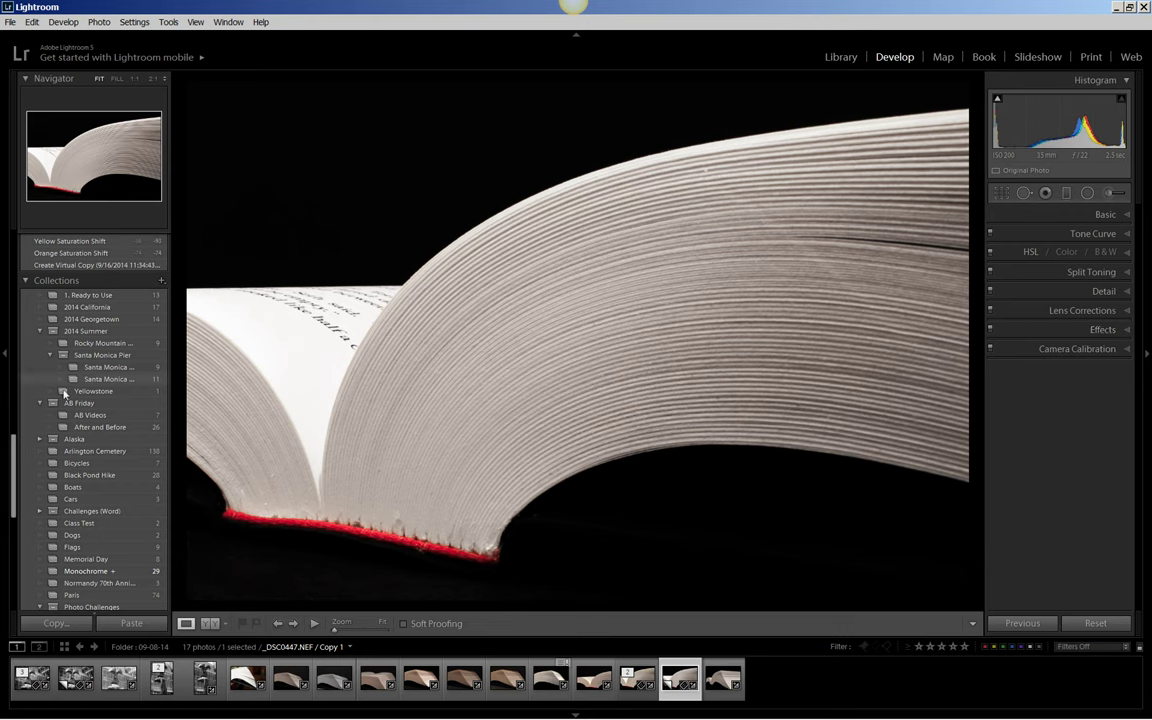
pyautogui.scroll(-10, 91, 433)
pyautogui.scroll(5, 91, 433)
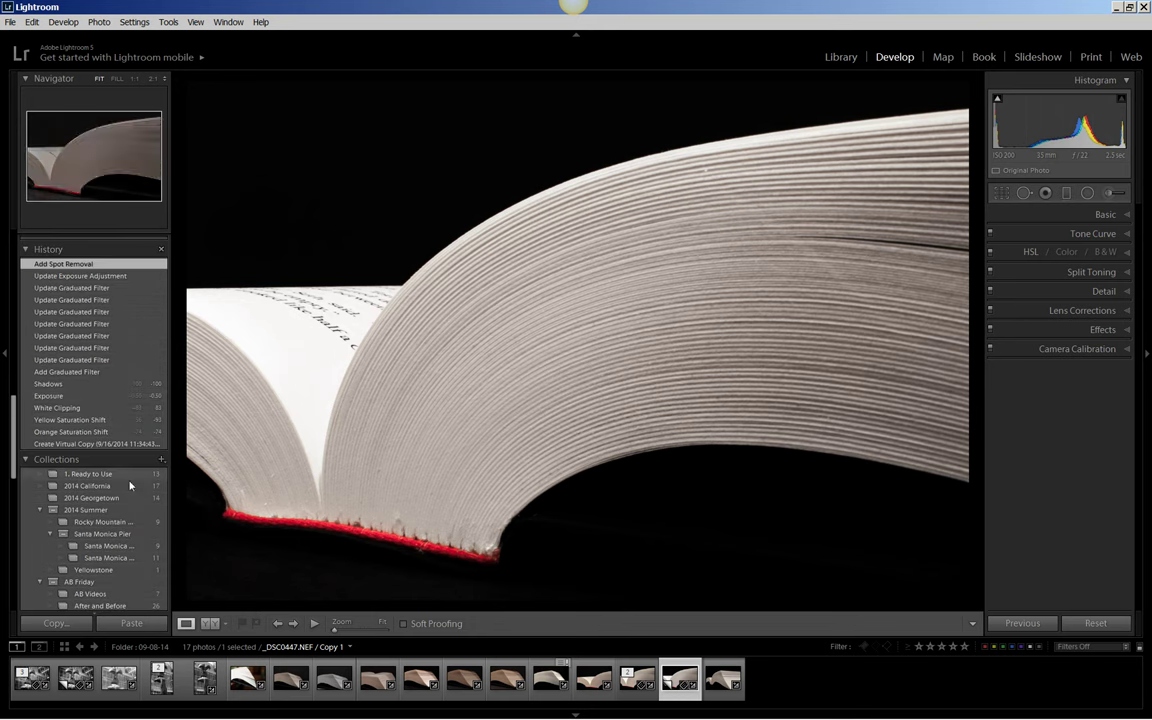
pyautogui.scroll(4, 93, 370)
pyautogui.scroll(-4, 47, 375)
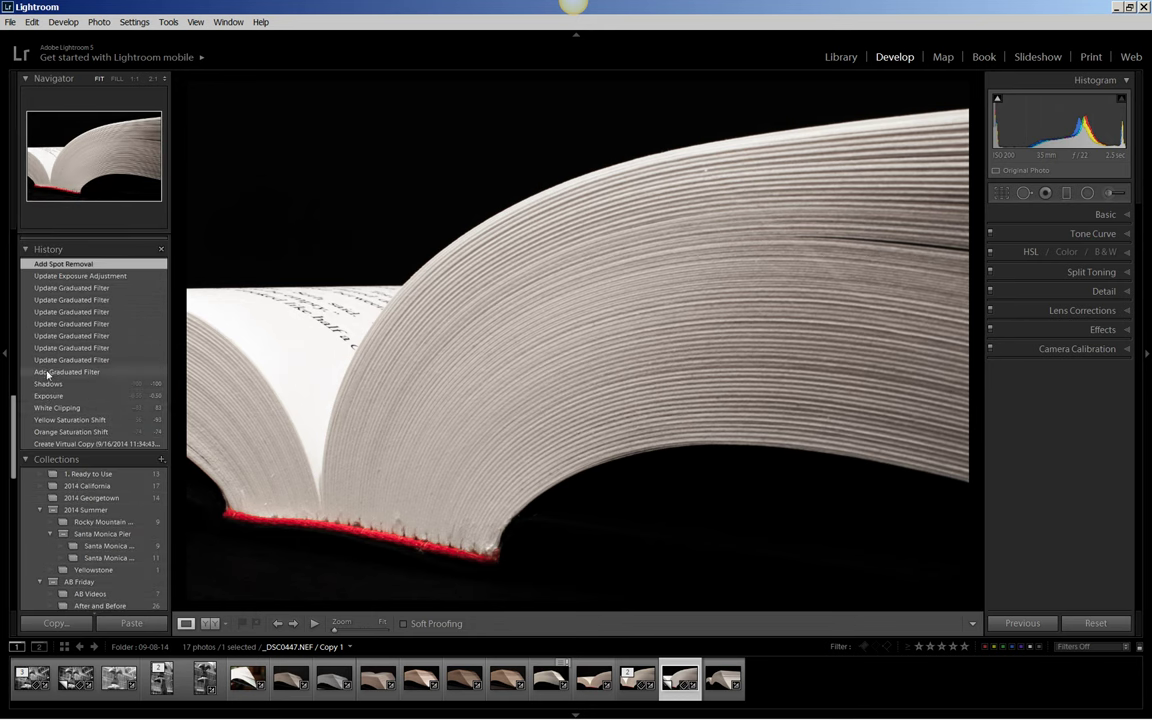
pyautogui.click(84, 444)
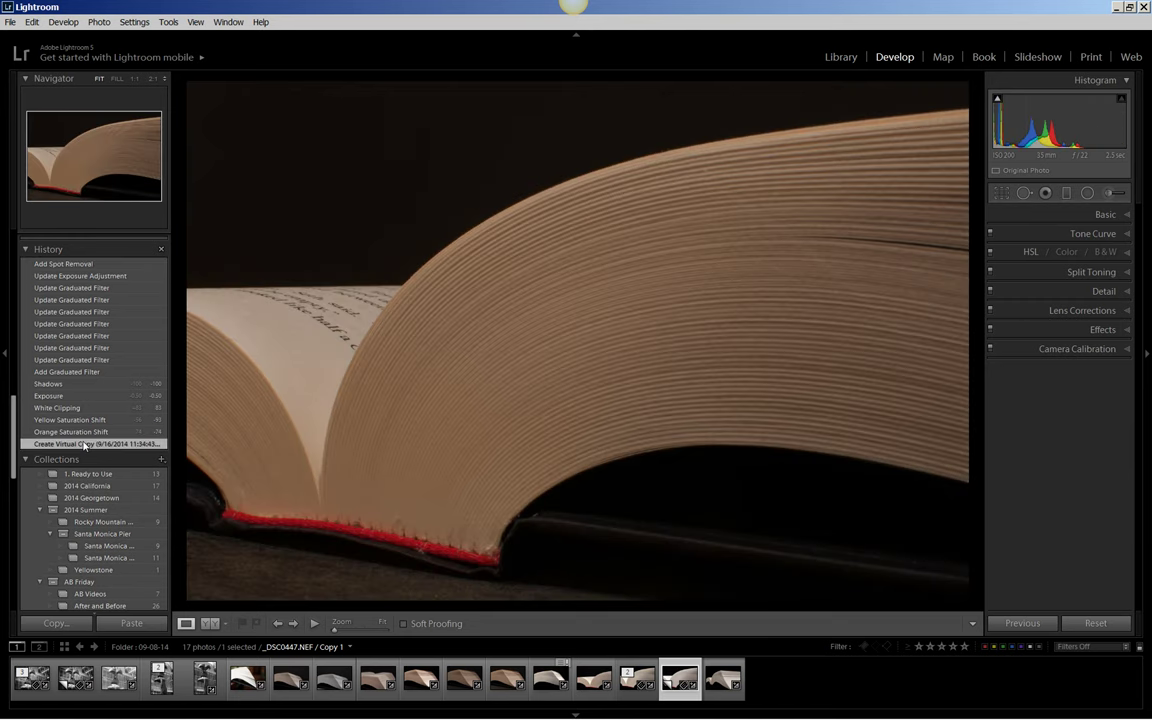
pyautogui.click(68, 265)
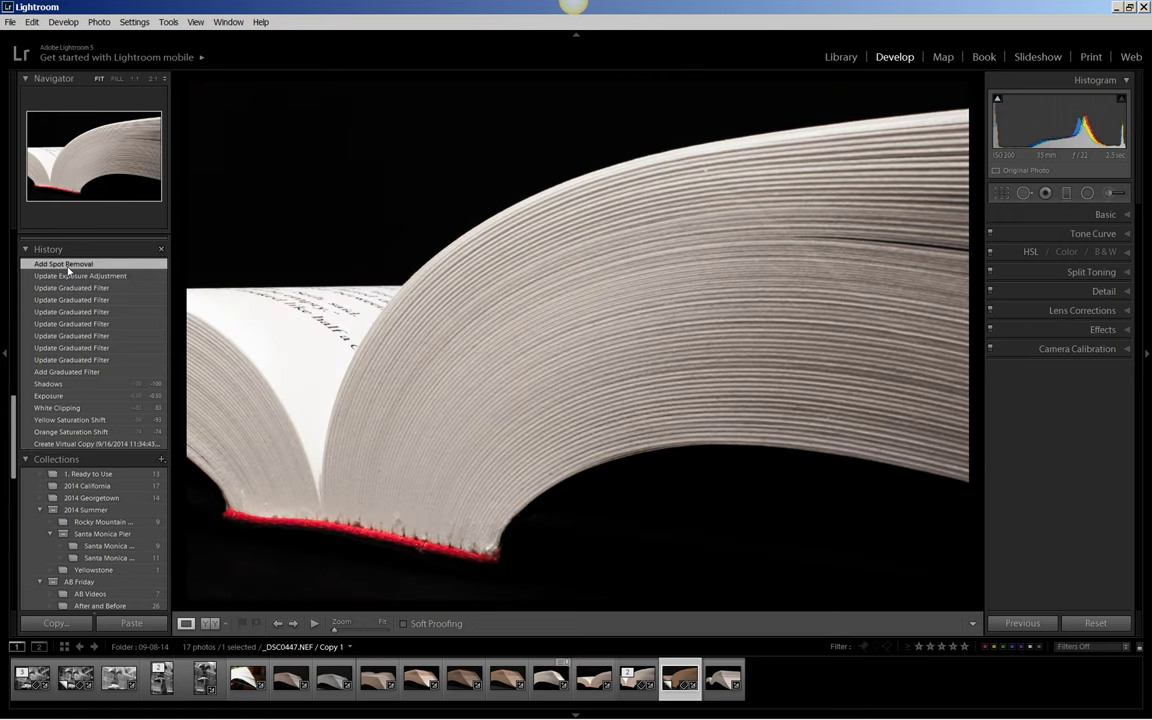